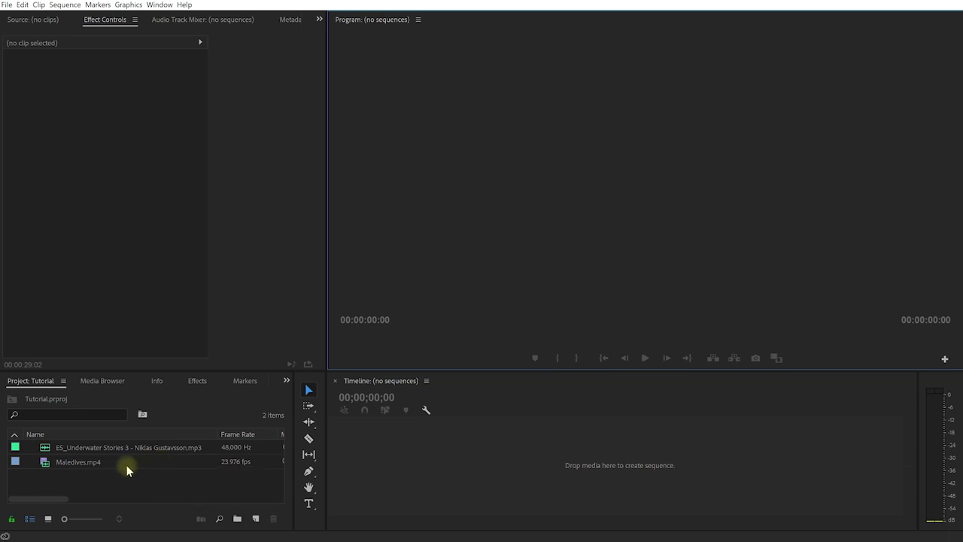
Build a new sequence from the Maledives.mp4 footage
{"action": "left_click", "coordinate": [95, 463]}
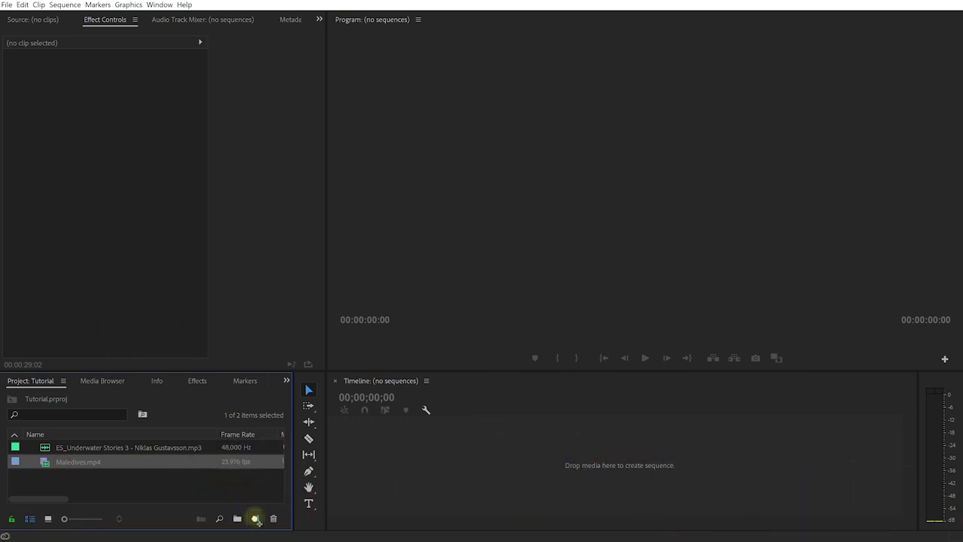
{"action": "left_click_drag", "start_coordinate": [78, 461], "coordinate": [255, 518]}
Scrub through the new Maledives sequence footage, then select the underwater music file
{"action": "left_click_drag", "start_coordinate": [476, 410], "coordinate": [640, 425]}
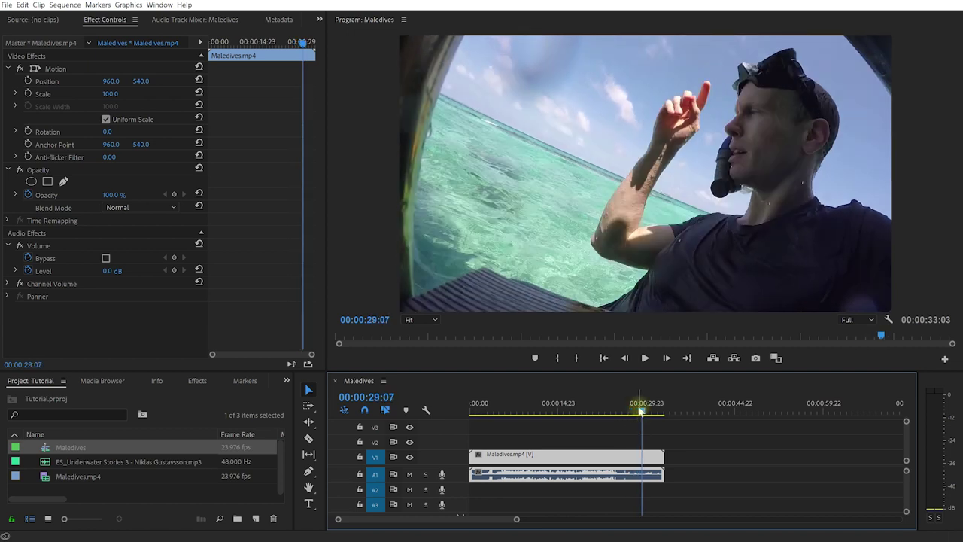
{"action": "mouse_move", "coordinate": [642, 412]}
{"action": "left_mouse_down"}
{"action": "mouse_move", "coordinate": [474, 407]}
{"action": "mouse_move", "coordinate": [644, 428]}
{"action": "left_mouse_up"}
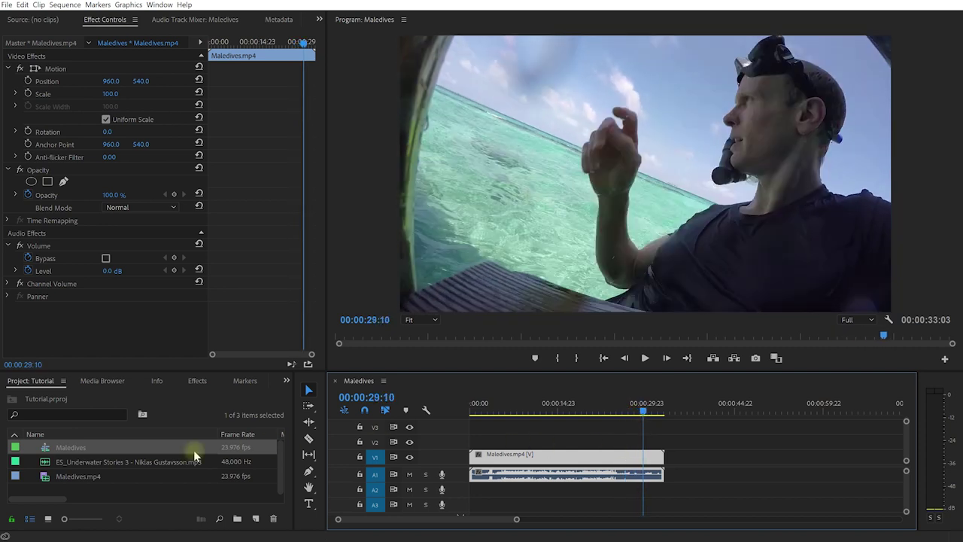
{"action": "left_click", "coordinate": [71, 461]}
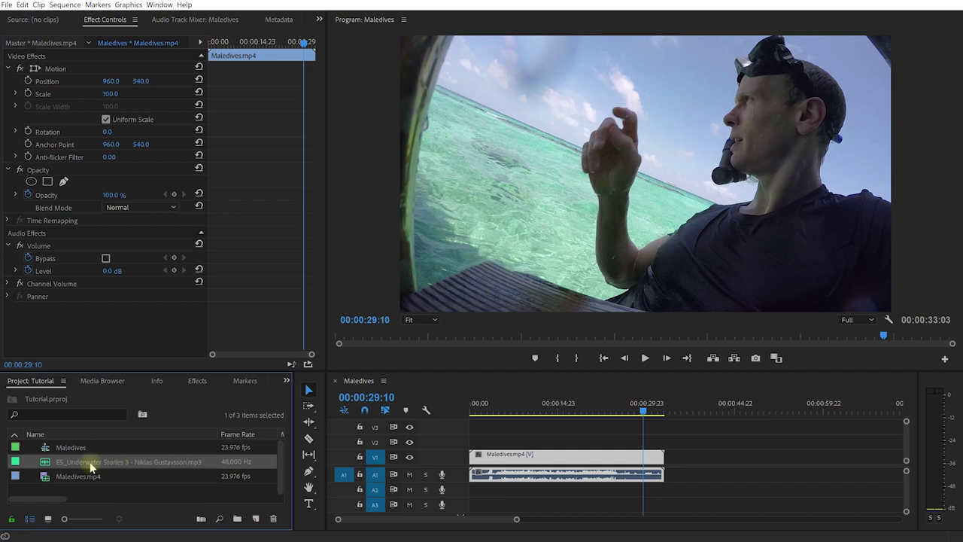
Place the underwater music on A2, cut away its opening part and slide it to the sequence start
{"action": "left_click_drag", "start_coordinate": [89, 464], "coordinate": [498, 490]}
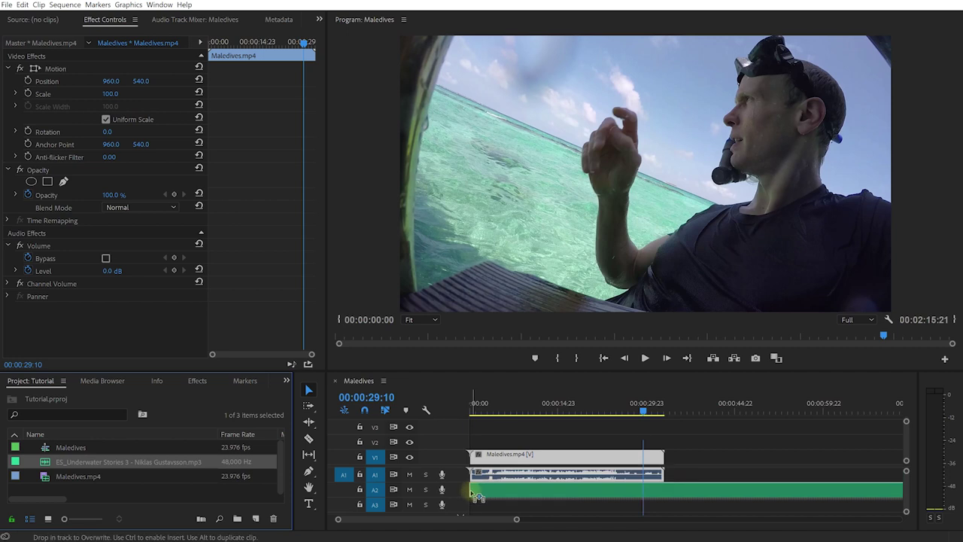
{"action": "key", "text": "minus"}
{"action": "key", "text": "minus"}
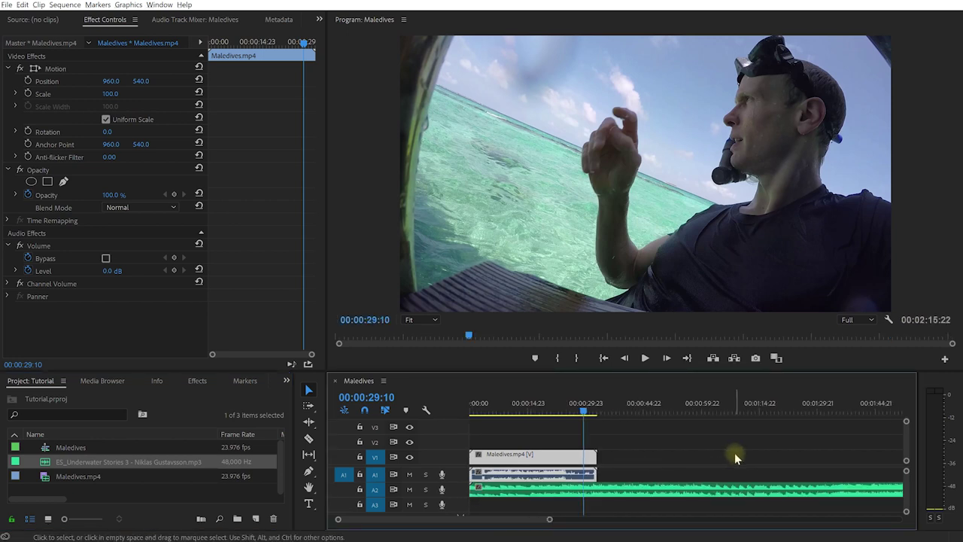
{"action": "key", "text": "minus"}
{"action": "left_click", "coordinate": [732, 450]}
{"action": "key", "text": "c"}
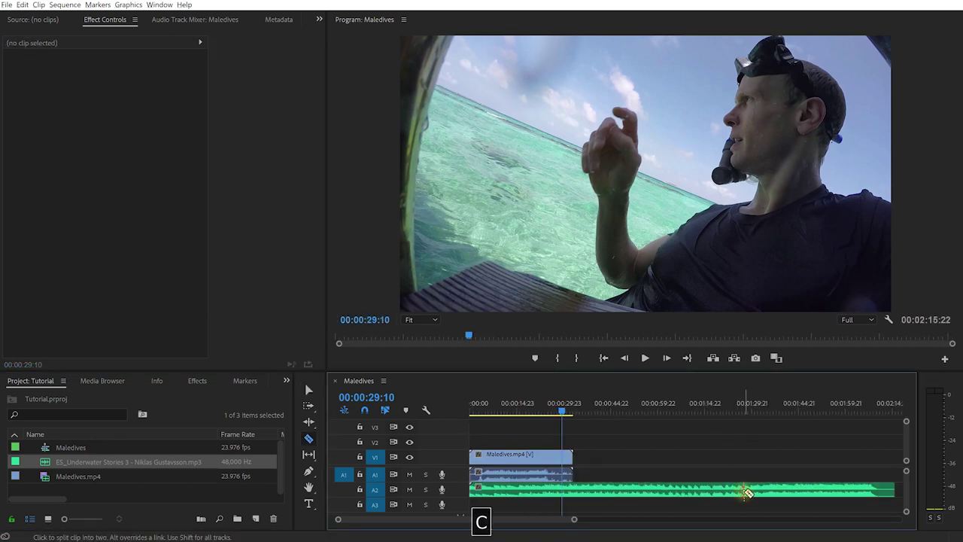
{"action": "left_click", "coordinate": [747, 492]}
{"action": "key", "text": "v"}
{"action": "left_click", "coordinate": [727, 489]}
{"action": "key", "text": "ctrl+x"}
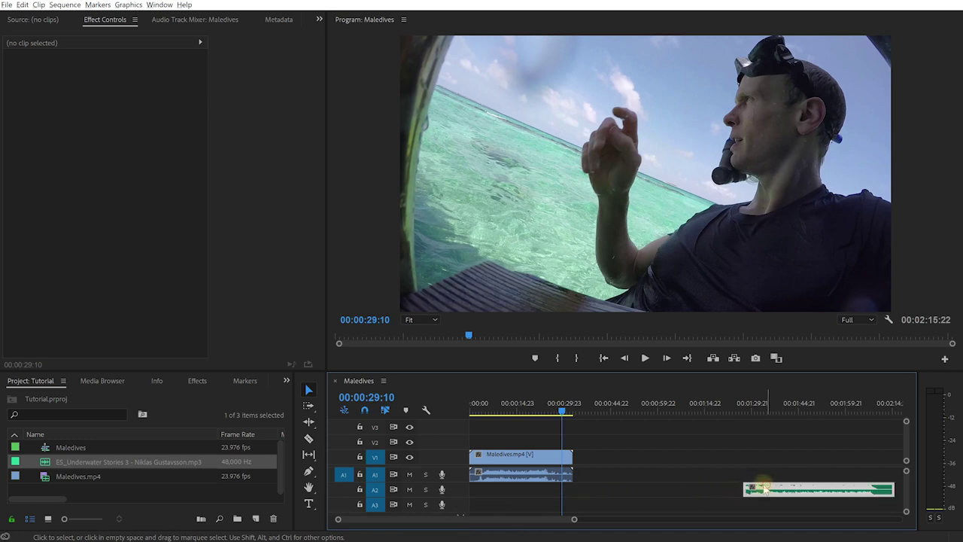
{"action": "left_click_drag", "start_coordinate": [764, 488], "coordinate": [490, 488]}
Lower the music to about -3.4 dB and the footage audio to about -5.1 dB
{"action": "double_click", "coordinate": [452, 489]}
{"action": "double_click", "coordinate": [456, 477]}
{"action": "left_click_drag", "start_coordinate": [510, 506], "coordinate": [511, 516]}
{"action": "left_click_drag", "start_coordinate": [519, 481], "coordinate": [519, 487]}
{"action": "key", "text": "Home"}
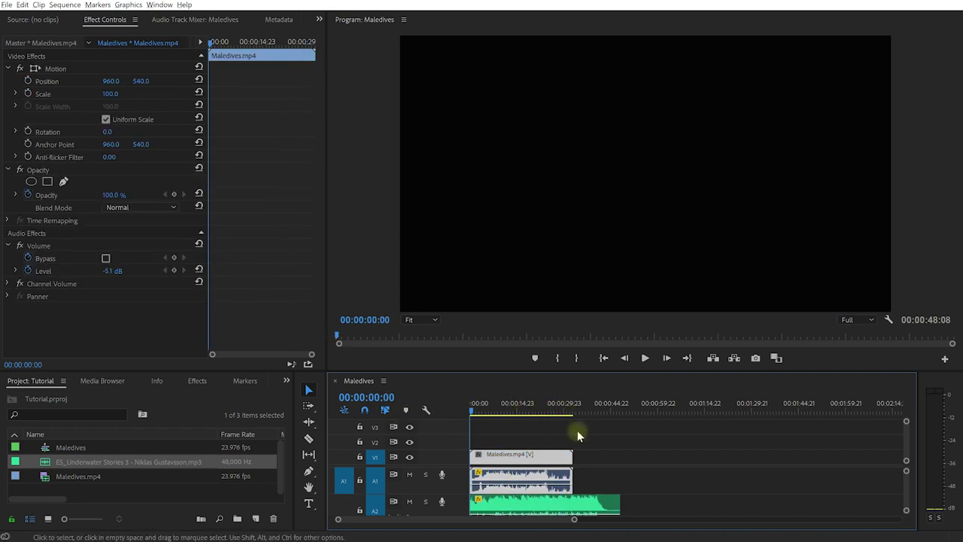
{"action": "key", "text": "space"}
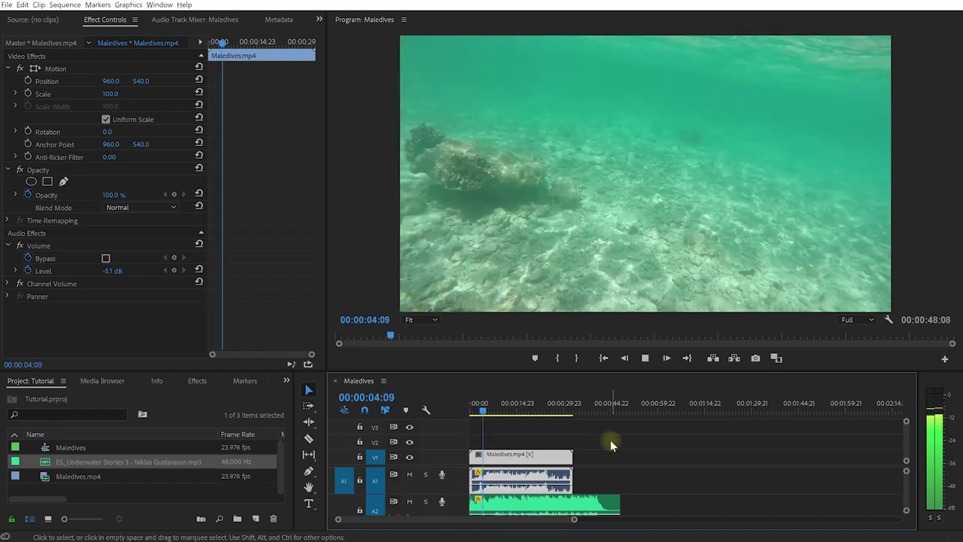
{"action": "key", "text": "space"}
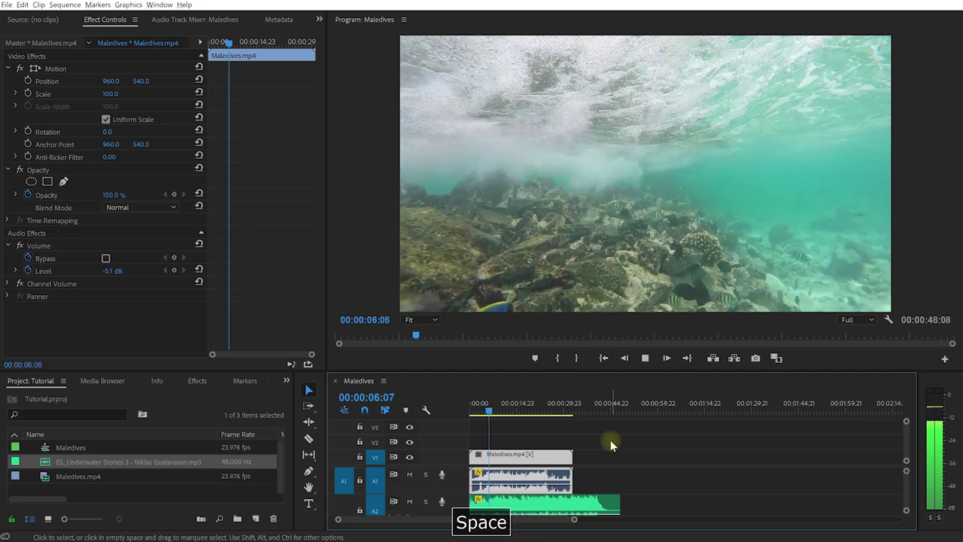
{"action": "left_click", "coordinate": [485, 413]}
{"action": "mouse_move", "coordinate": [485, 413]}
{"action": "left_mouse_down"}
{"action": "mouse_move", "coordinate": [474, 413]}
{"action": "mouse_move", "coordinate": [492, 411]}
{"action": "left_mouse_up"}
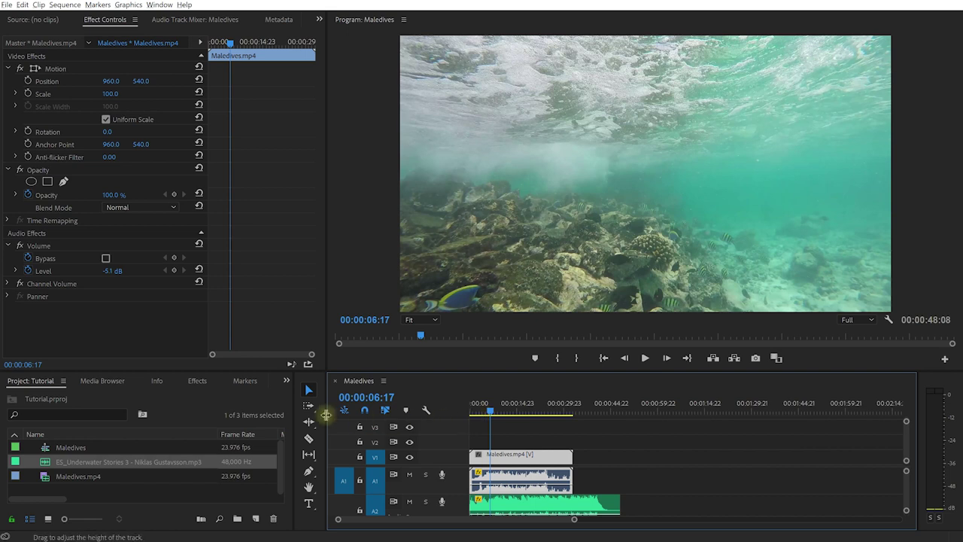
Find Lowpass under Audio Effects and drop it onto the A2 music clip
{"action": "left_click", "coordinate": [195, 381]}
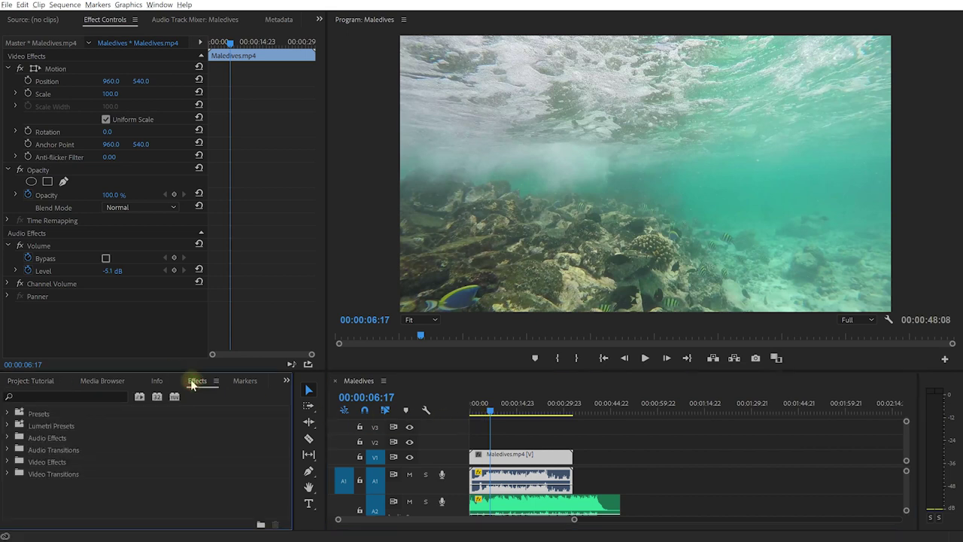
{"action": "left_click", "coordinate": [8, 437]}
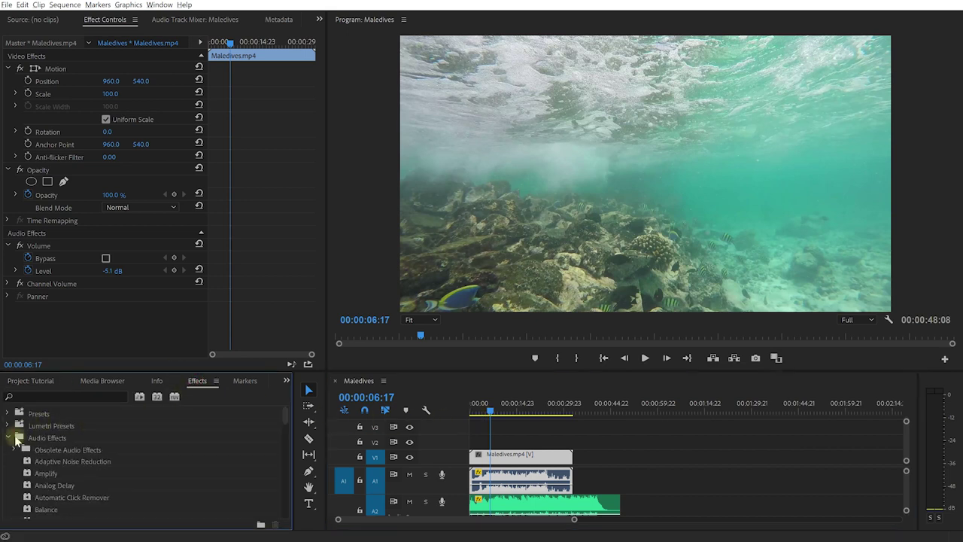
{"action": "scroll", "coordinate": [53, 450], "scroll_direction": "down", "scroll_amount": 4}
{"action": "scroll", "coordinate": [55, 457], "scroll_direction": "down", "scroll_amount": 8}
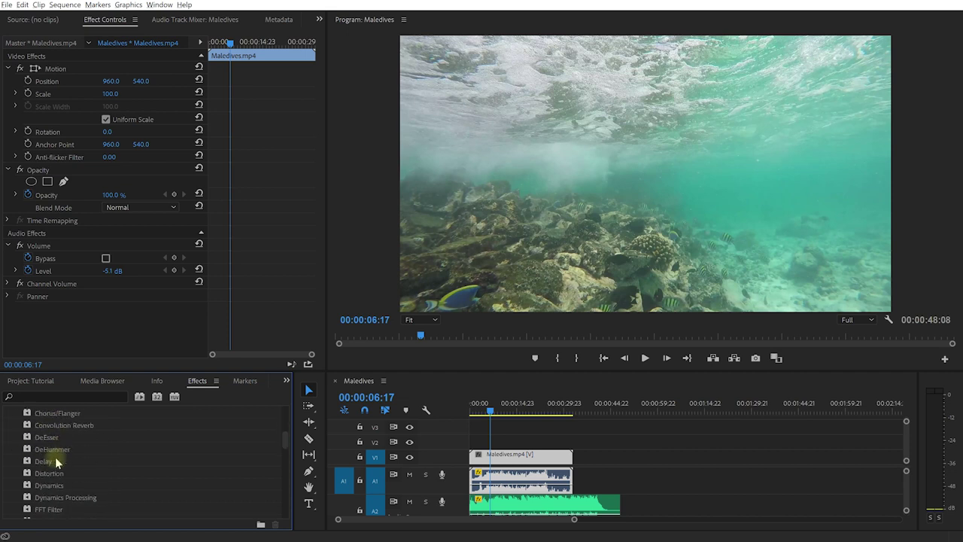
{"action": "scroll", "coordinate": [55, 459], "scroll_direction": "down", "scroll_amount": 2}
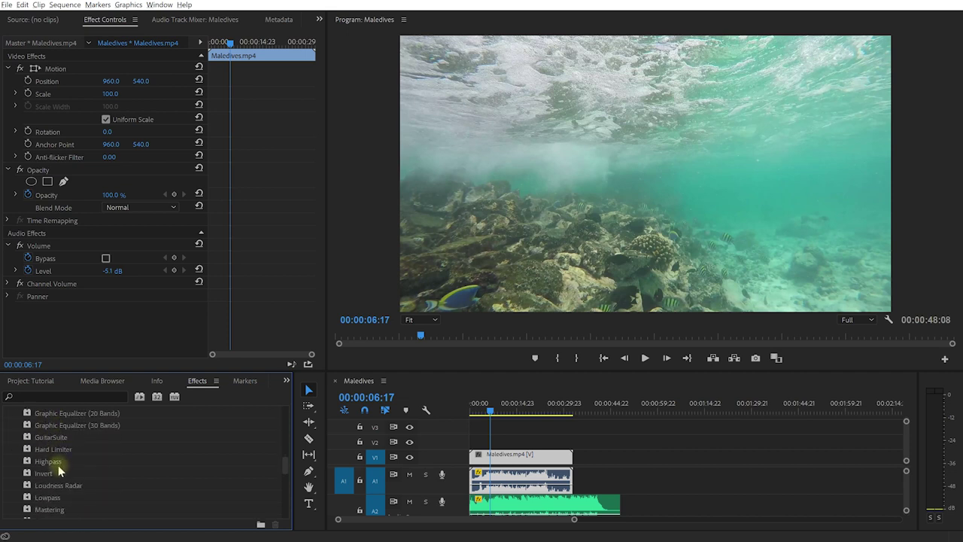
{"action": "left_click", "coordinate": [53, 474]}
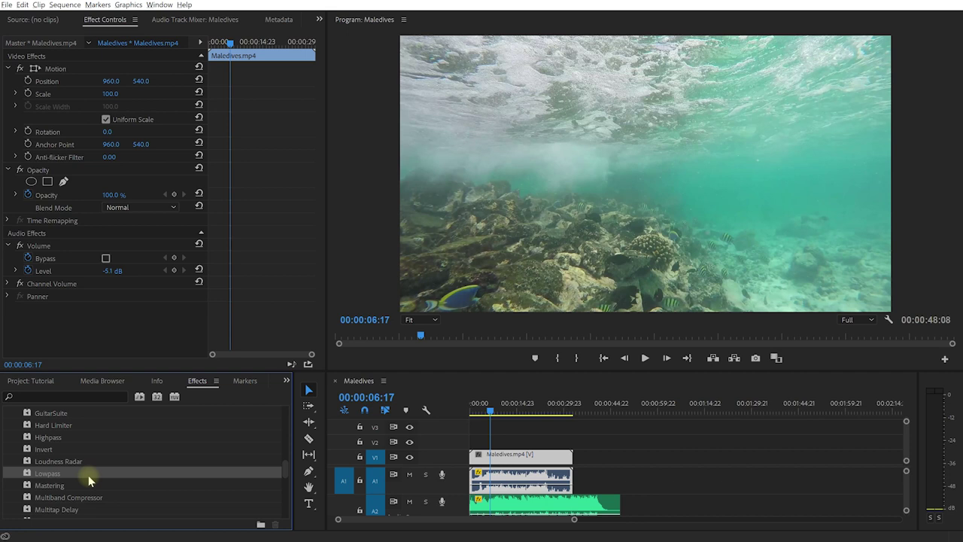
{"action": "left_click_drag", "start_coordinate": [72, 474], "coordinate": [487, 505]}
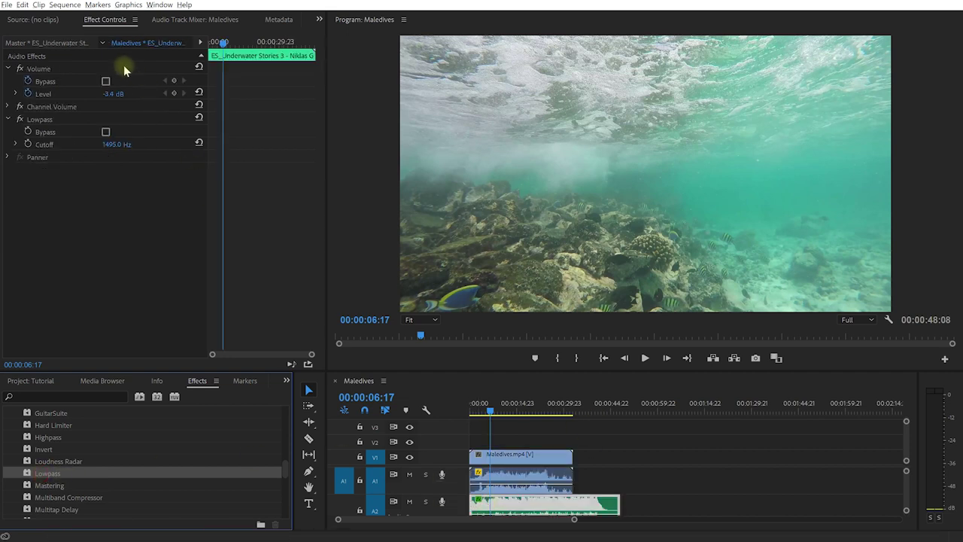
{"action": "left_click", "coordinate": [100, 21]}
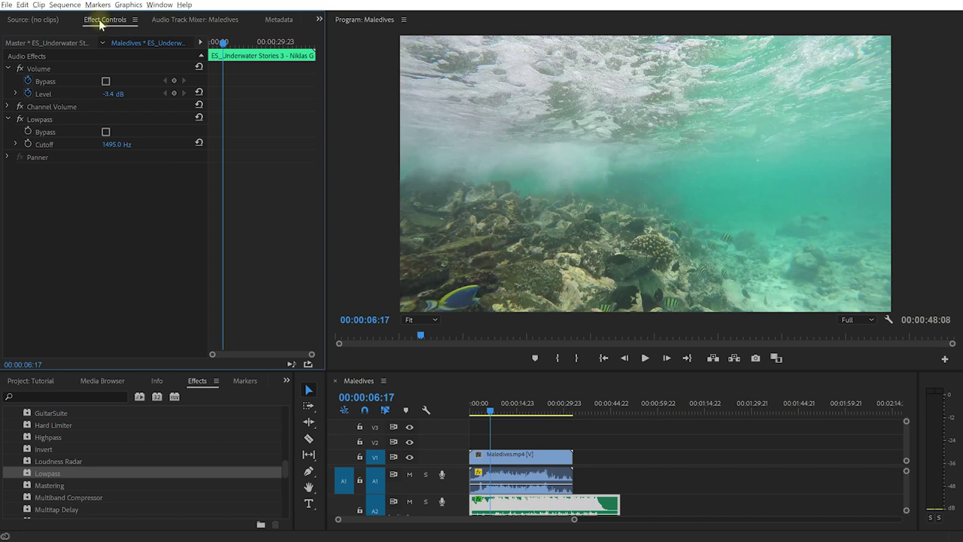
{"action": "left_click", "coordinate": [158, 6]}
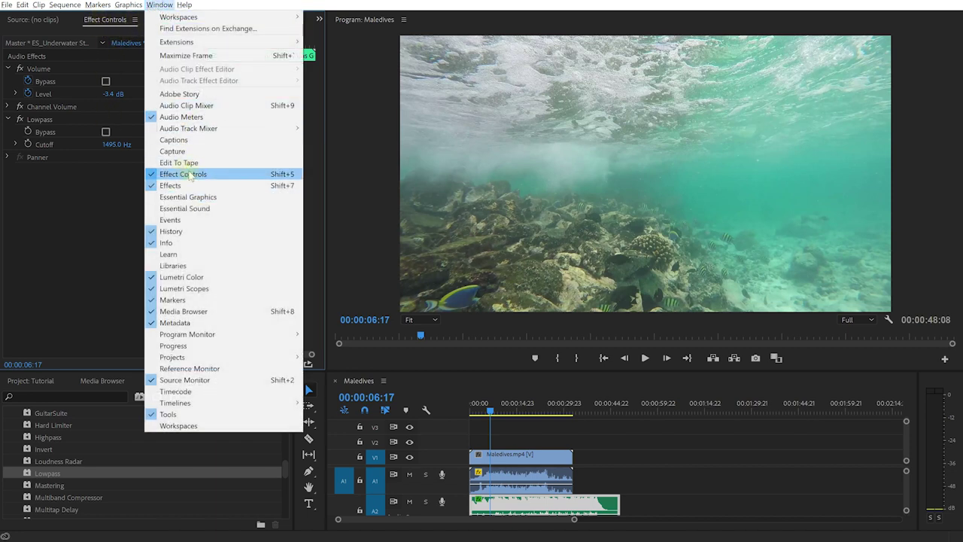
{"action": "left_click", "coordinate": [101, 18]}
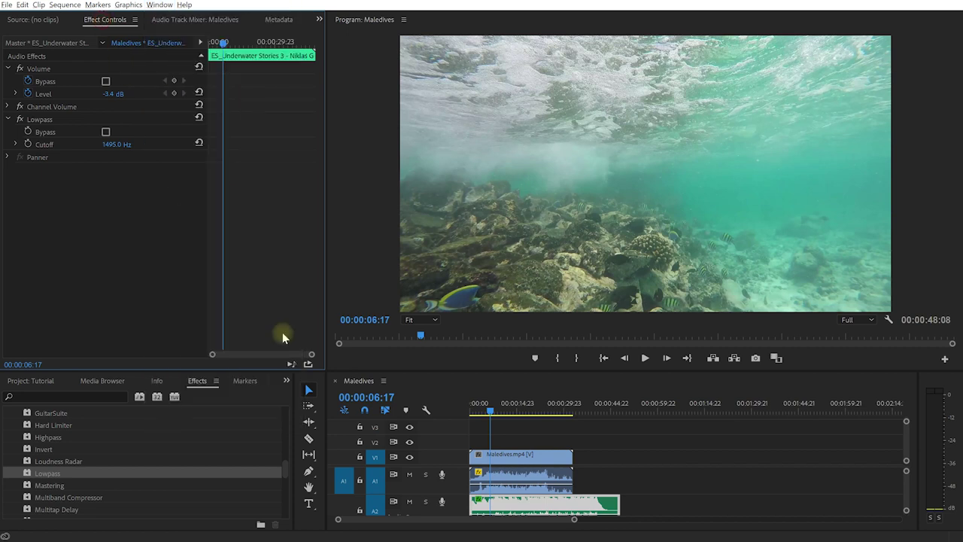
{"action": "left_click", "coordinate": [474, 497]}
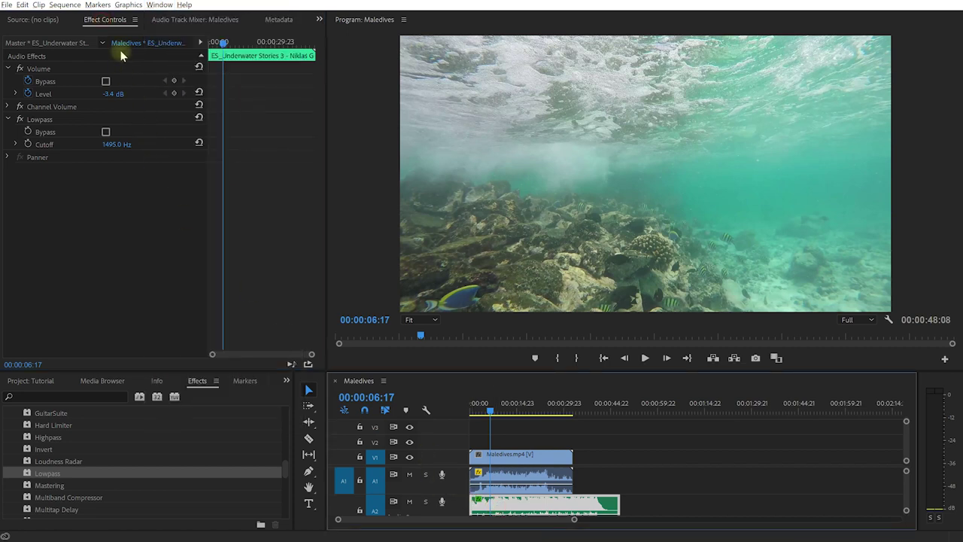
{"action": "left_click", "coordinate": [45, 121]}
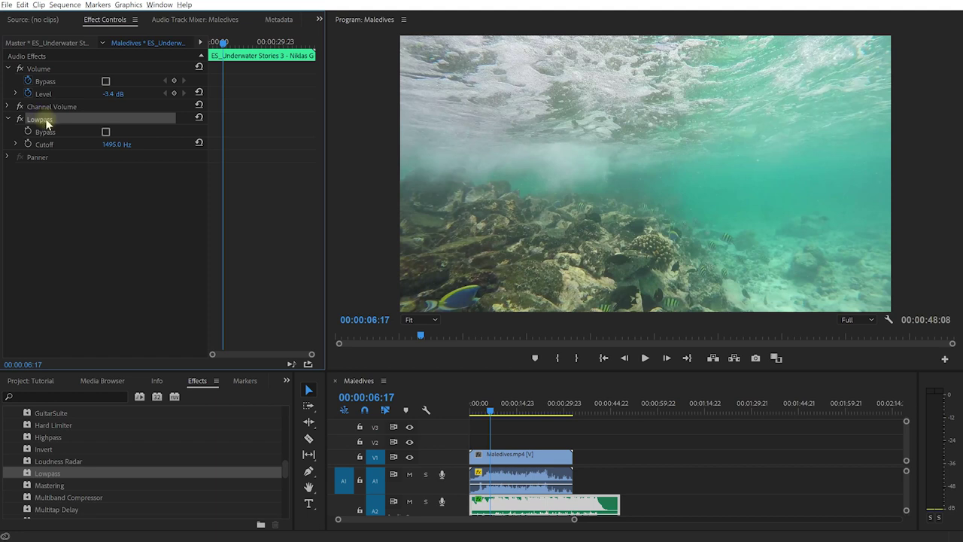
{"action": "left_click", "coordinate": [61, 133]}
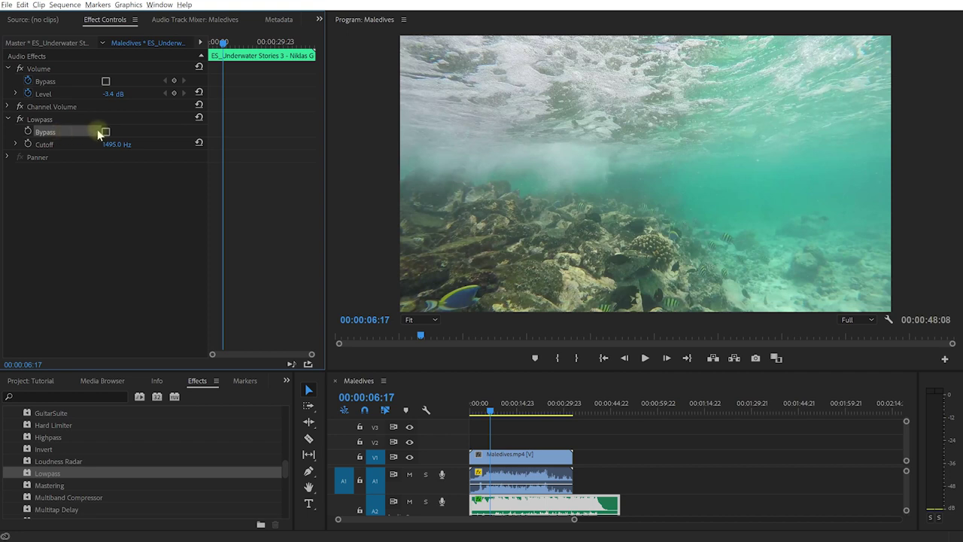
{"action": "left_click", "coordinate": [49, 145]}
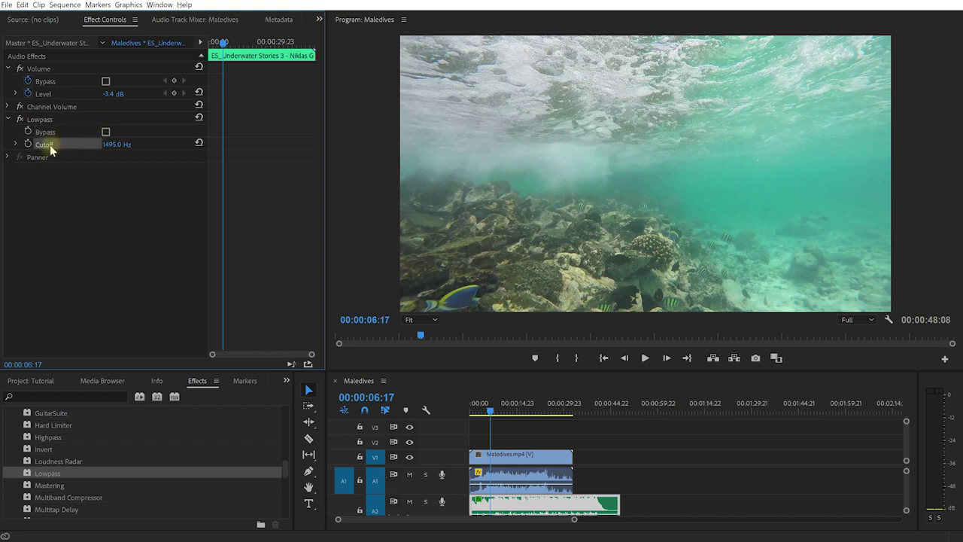
{"action": "left_click", "coordinate": [108, 149]}
{"action": "left_click_drag", "start_coordinate": [113, 144], "coordinate": [68, 145]}
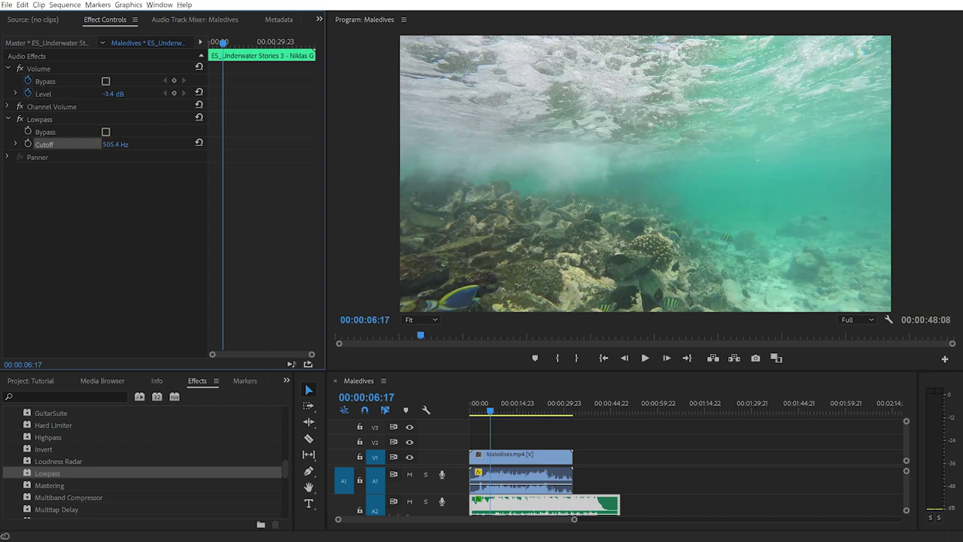
Play the sequence from the start to hear the muffled music, then return to the splash near 00:00:03:06
{"action": "left_click", "coordinate": [485, 411]}
{"action": "key", "text": "Home"}
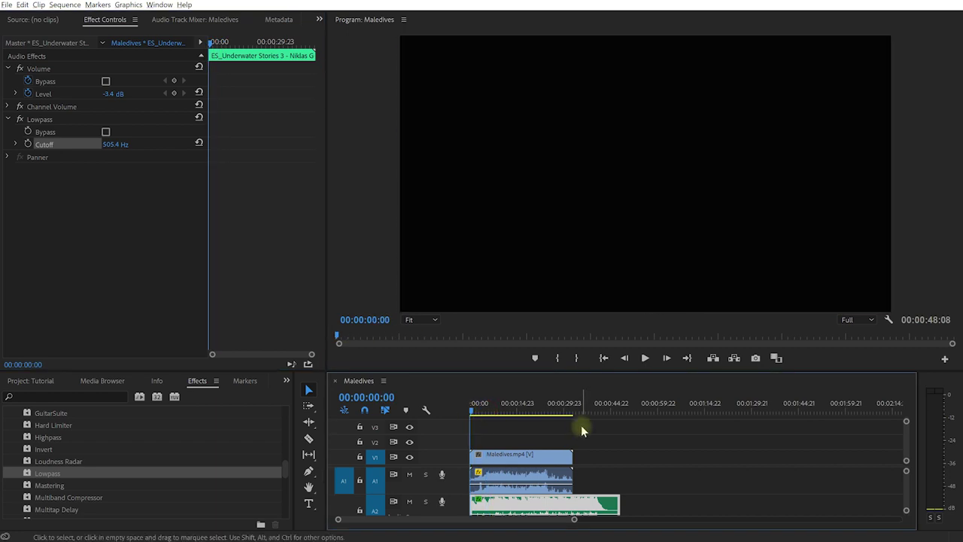
{"action": "key", "text": "space"}
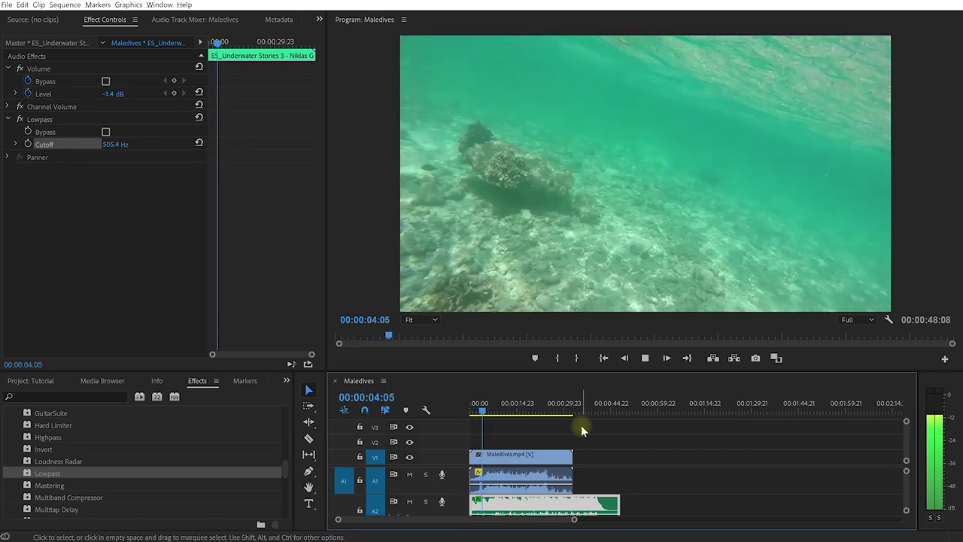
{"action": "key", "text": "space"}
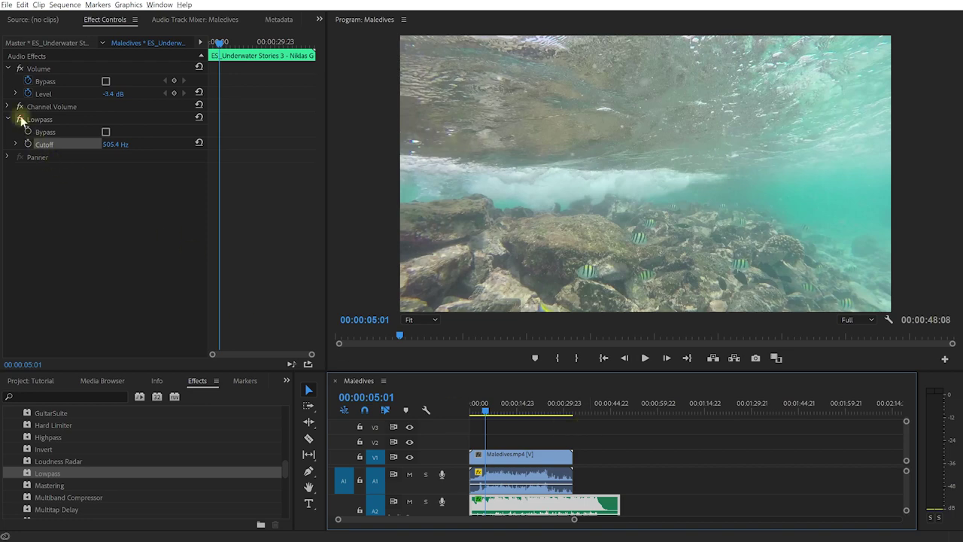
{"action": "key", "text": "space"}
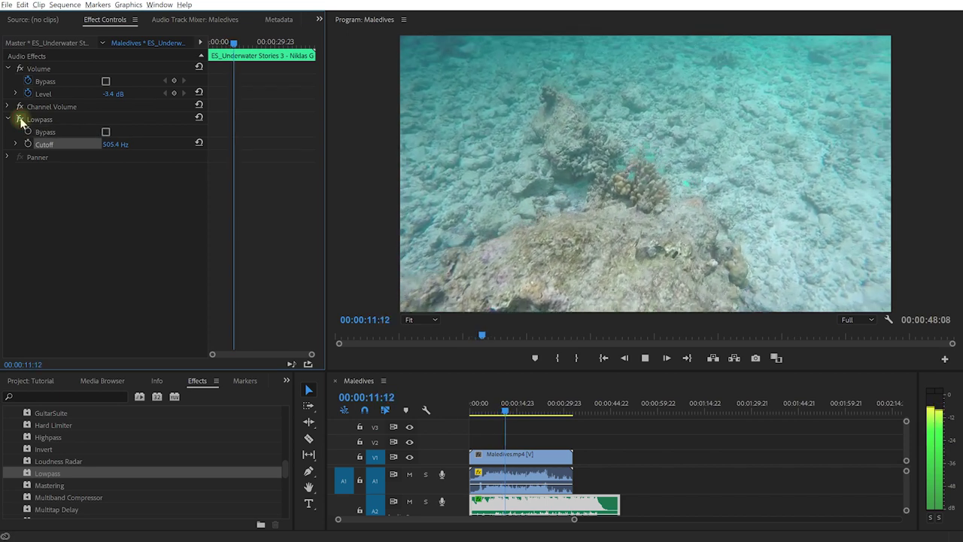
{"action": "key", "text": "space"}
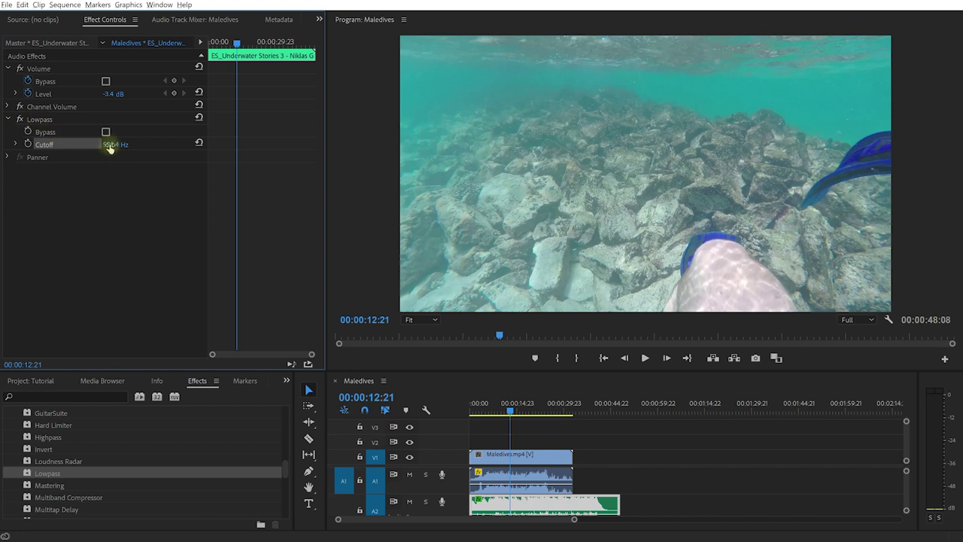
{"action": "left_click_drag", "start_coordinate": [507, 411], "coordinate": [478, 414]}
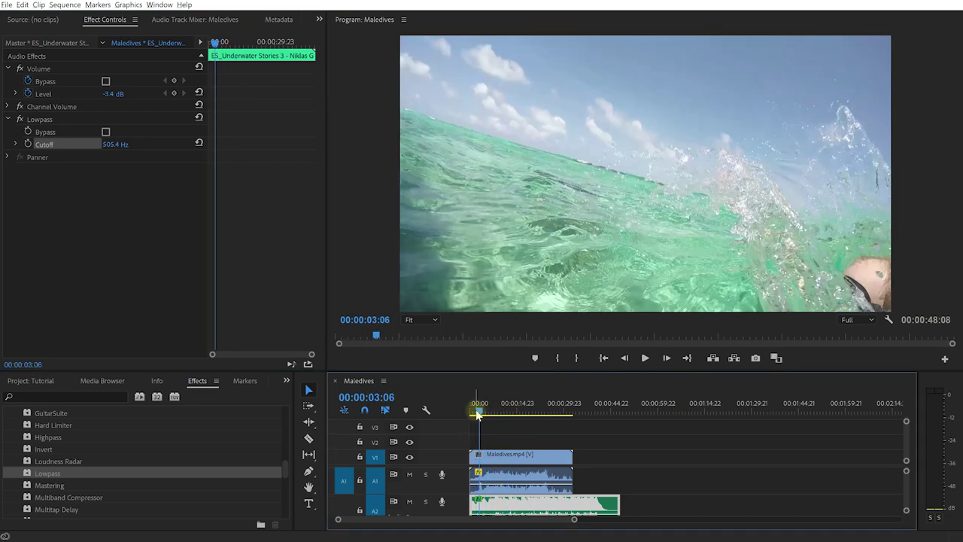
Set a 23770 Hz Lowpass Cutoff keyframe at 00:00:03:10, just after the splash
{"action": "key", "text": "equal"}
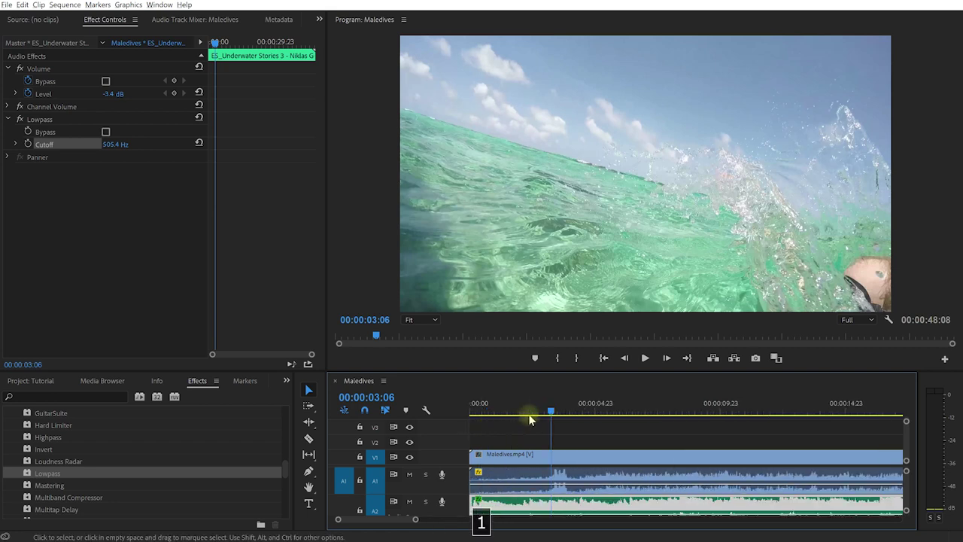
{"action": "left_click", "coordinate": [553, 413]}
{"action": "left_click_drag", "start_coordinate": [554, 414], "coordinate": [556, 415]}
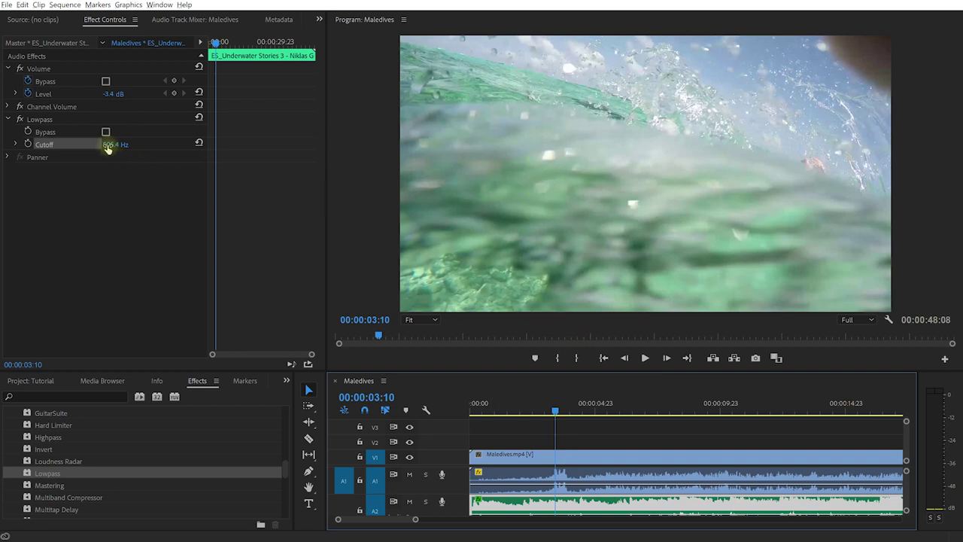
{"action": "left_click_drag", "start_coordinate": [108, 148], "coordinate": [195, 148]}
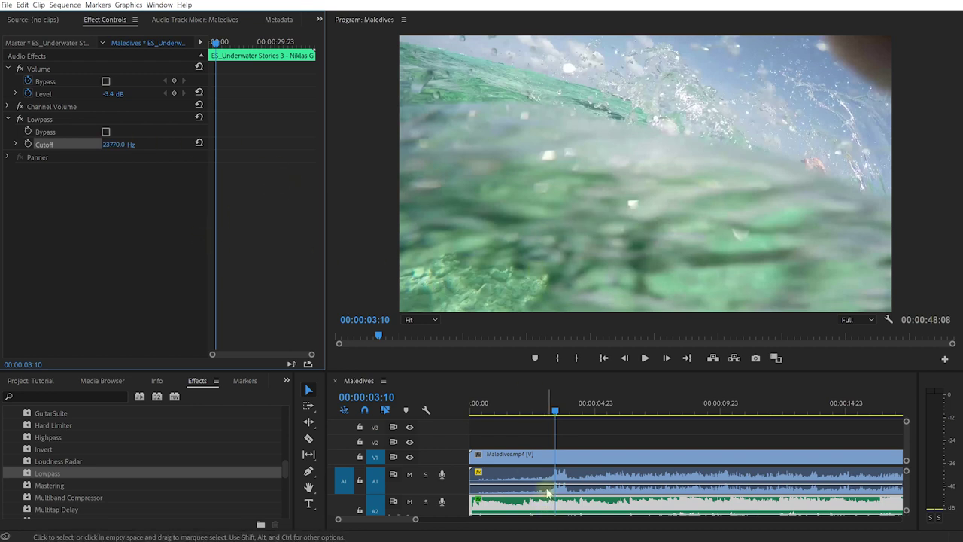
{"action": "left_click", "coordinate": [27, 144]}
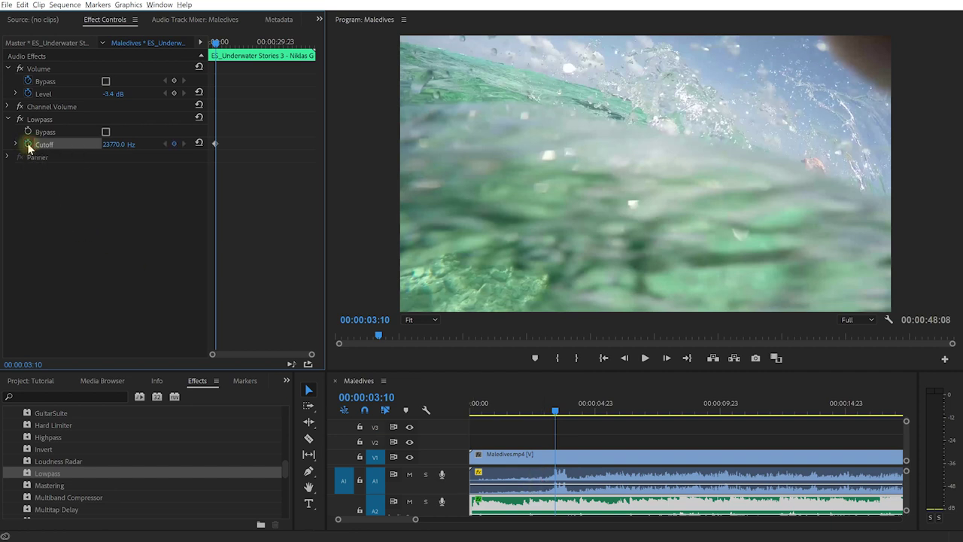
Add a 500 Hz Cutoff keyframe at 00:00:03:13 and scrub around it to check
{"action": "left_click_drag", "start_coordinate": [216, 43], "coordinate": [217, 44]}
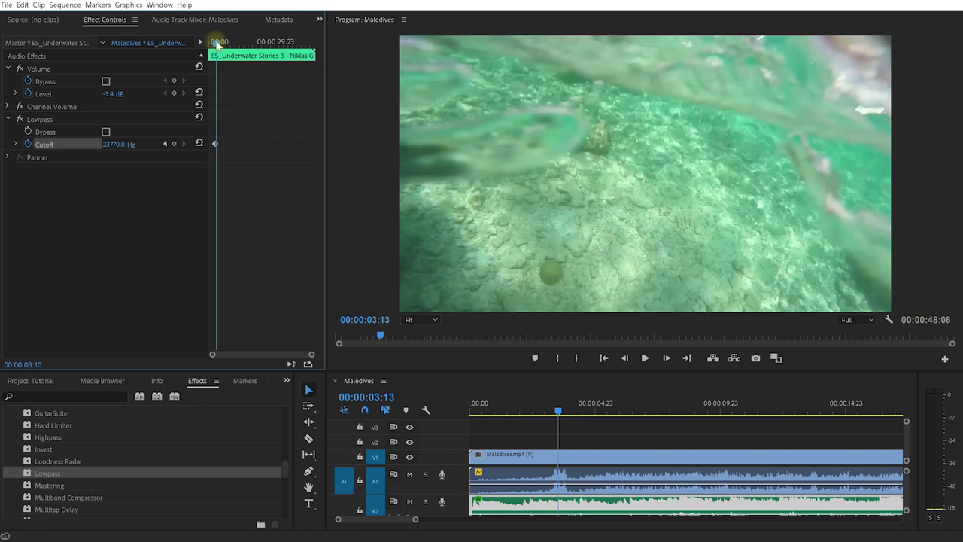
{"action": "left_click", "coordinate": [118, 143]}
{"action": "type", "text": "500"}
{"action": "key", "text": "Return"}
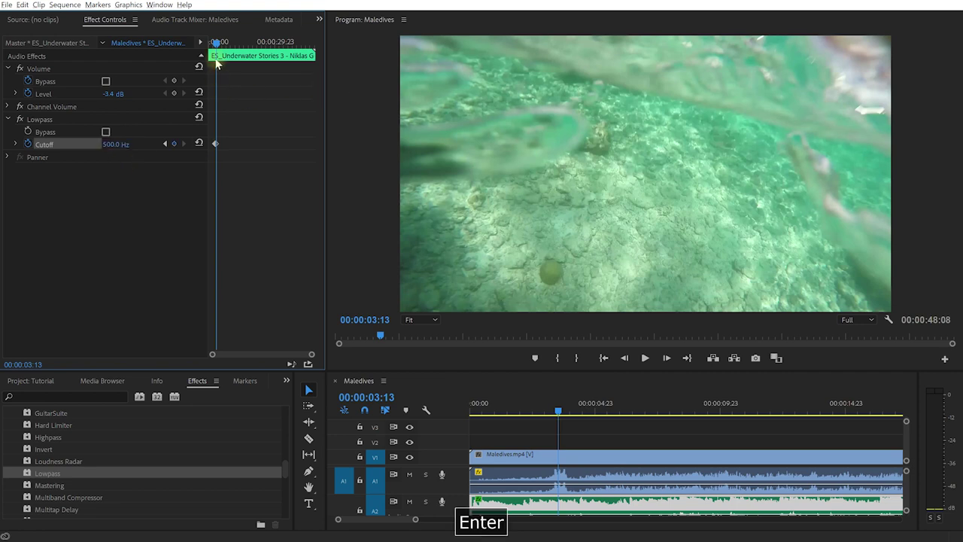
{"action": "left_click_drag", "start_coordinate": [217, 45], "coordinate": [212, 44]}
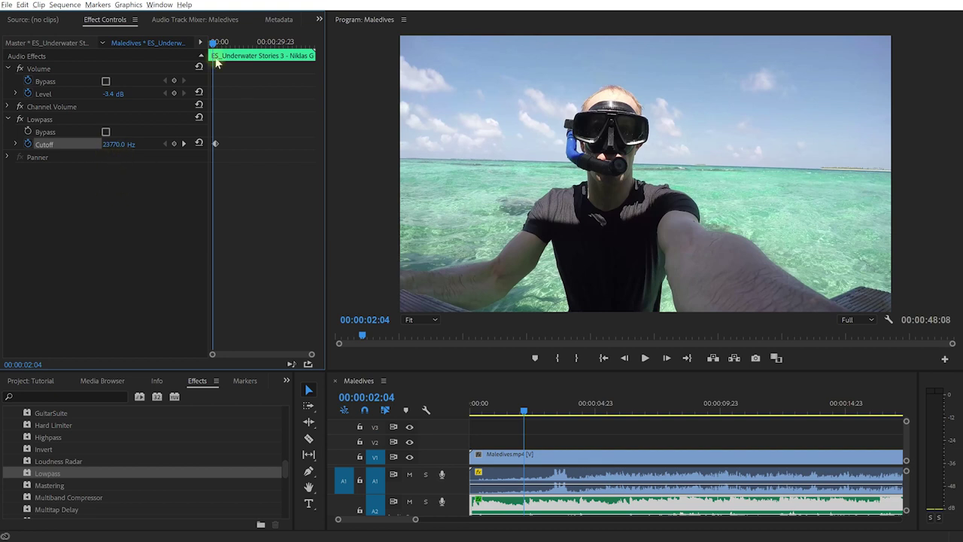
{"action": "left_click_drag", "start_coordinate": [214, 45], "coordinate": [218, 45]}
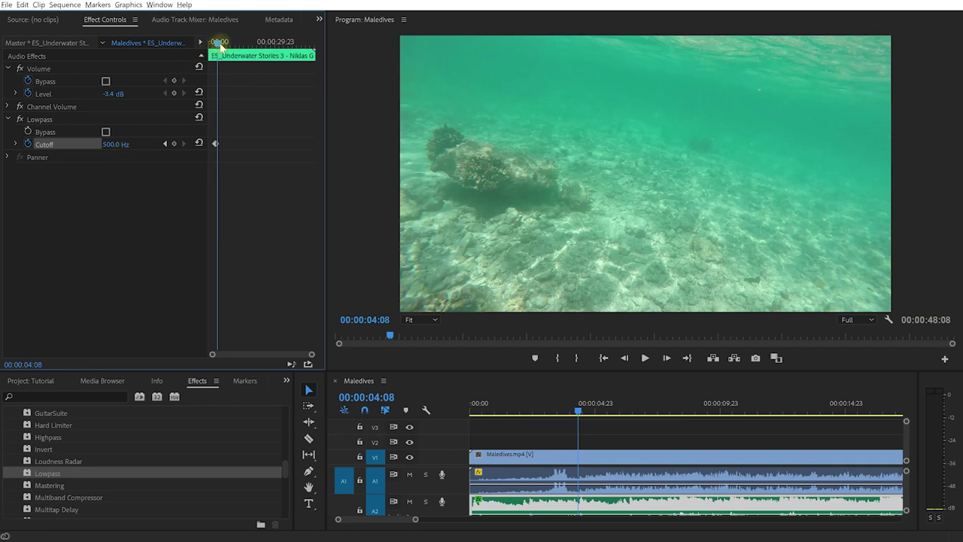
Play from near the start to hear the music muffle once the camera dives
{"action": "left_click_drag", "start_coordinate": [216, 43], "coordinate": [208, 47]}
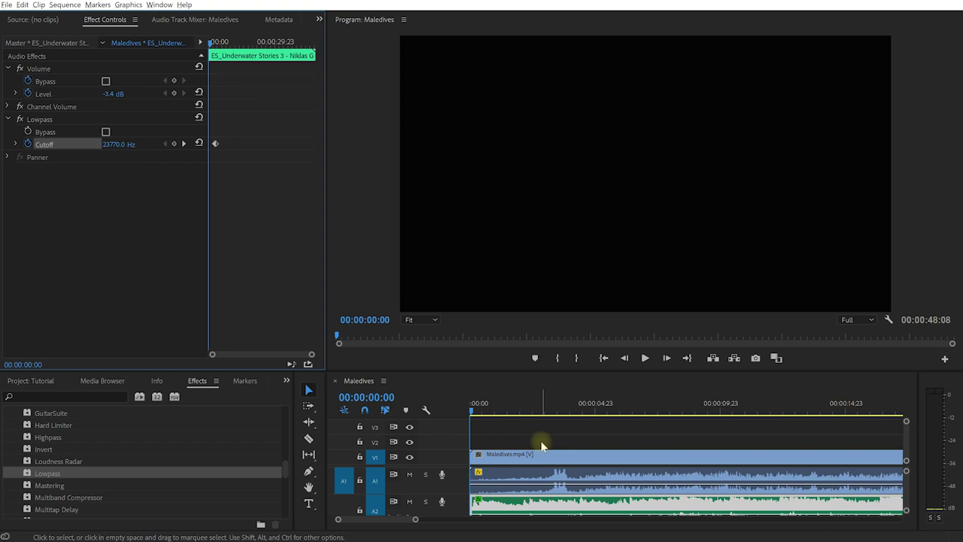
{"action": "key", "text": "space"}
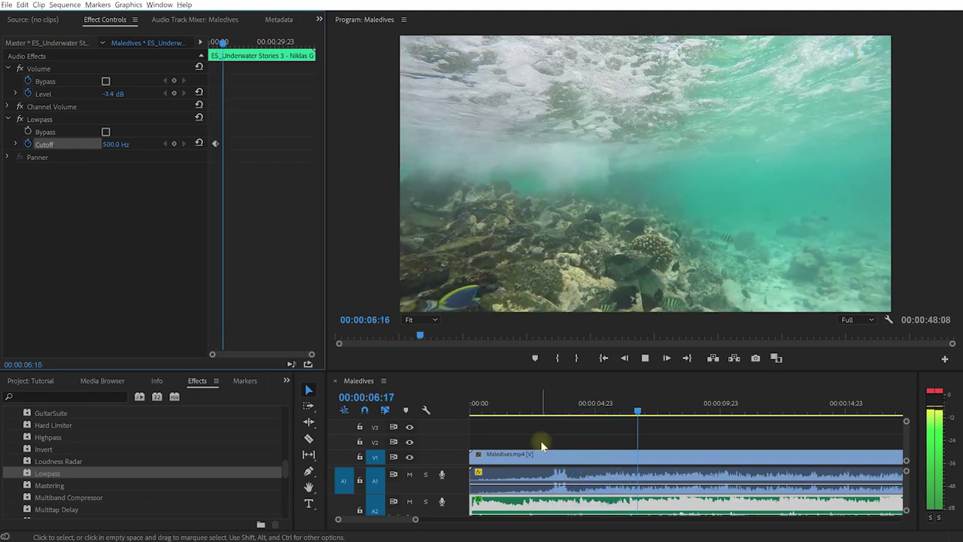
{"action": "key", "text": "space"}
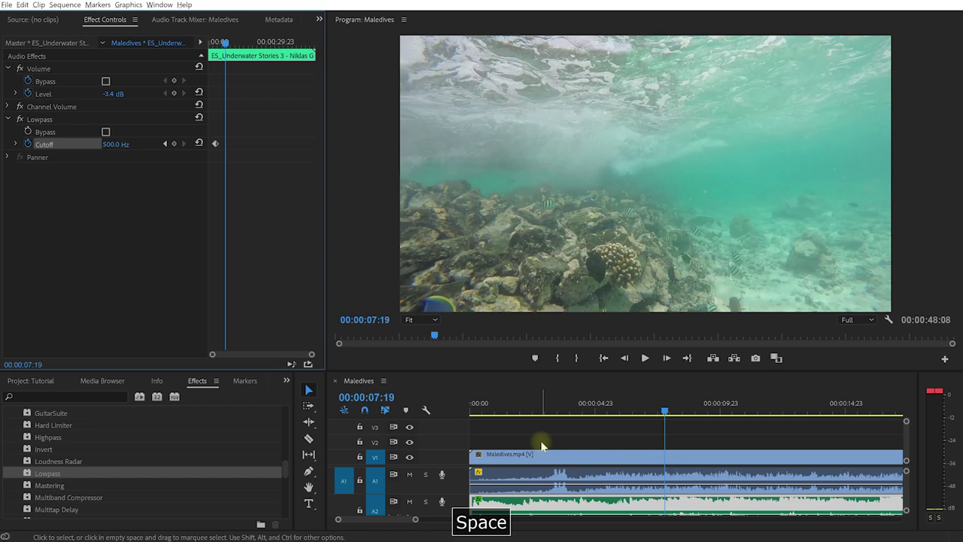
Add a Cutoff keyframe holding 500 Hz at 00:00:24:17, the last underwater frame
{"action": "key", "text": "2"}
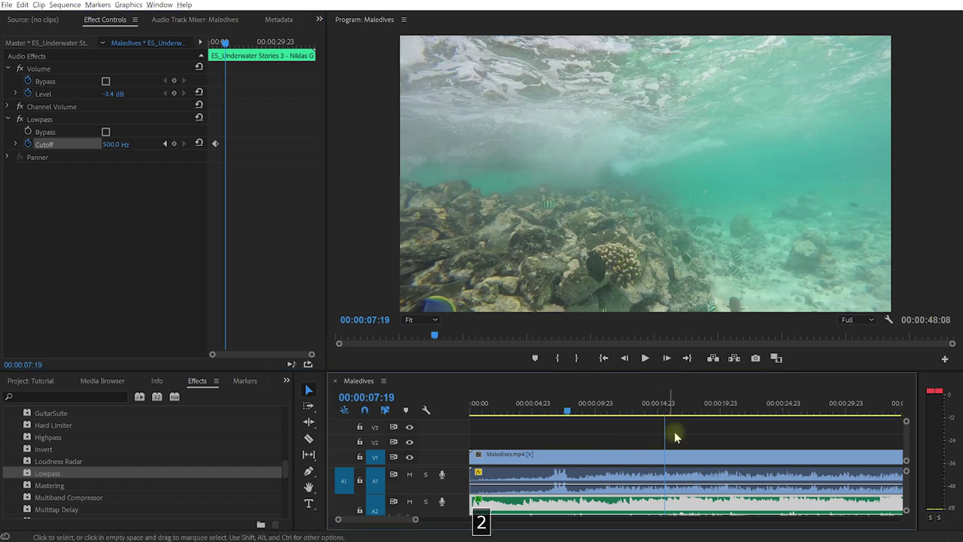
{"action": "left_click_drag", "start_coordinate": [576, 404], "coordinate": [779, 418]}
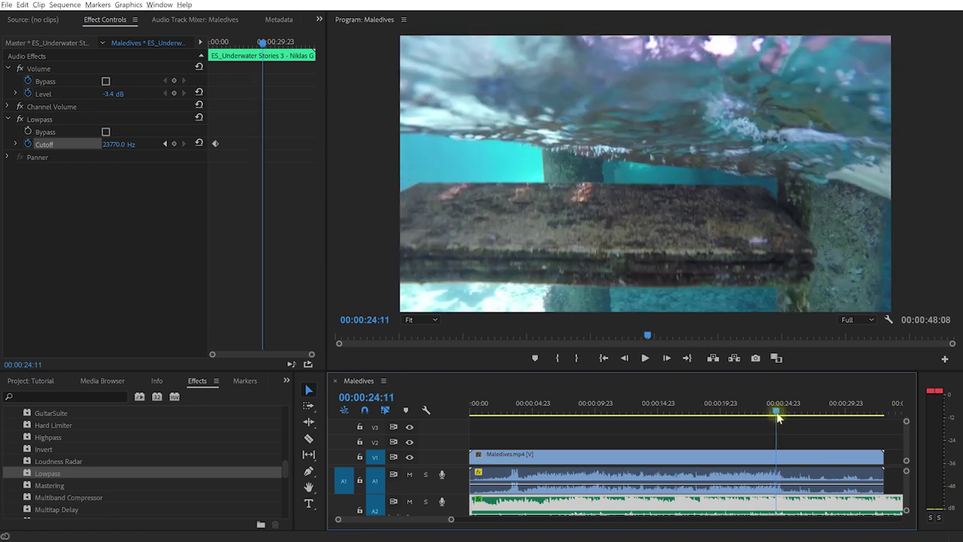
{"action": "left_click", "coordinate": [263, 44]}
{"action": "left_click_drag", "start_coordinate": [263, 43], "coordinate": [262, 40]}
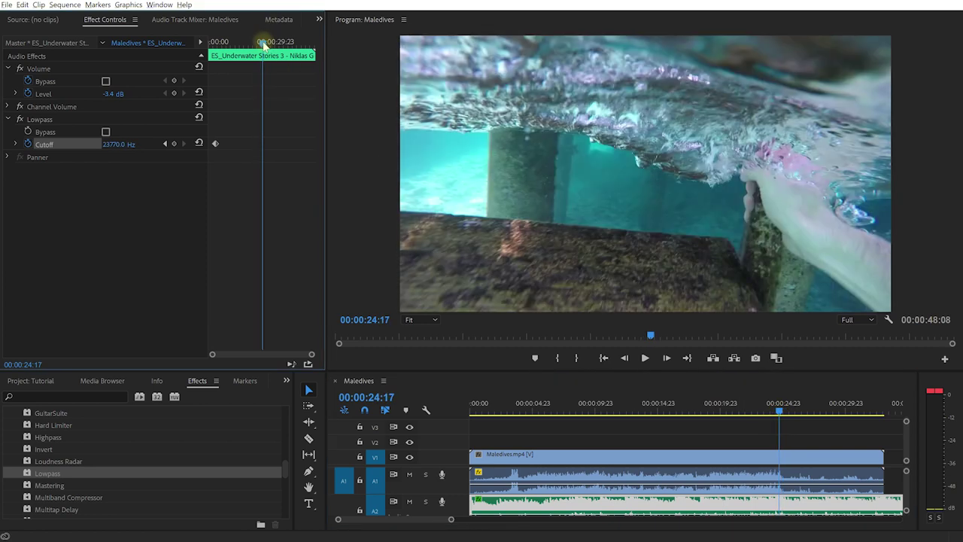
{"action": "left_click", "coordinate": [176, 145]}
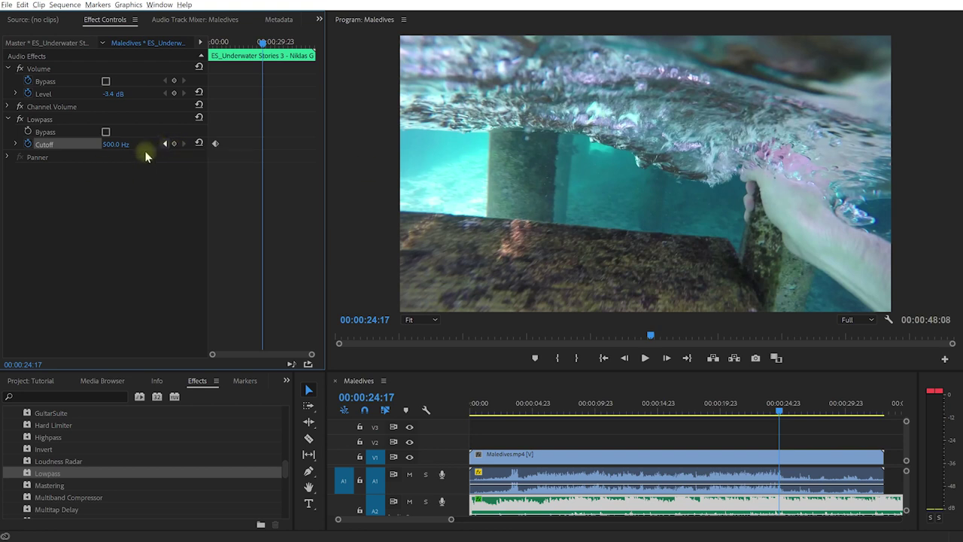
{"action": "left_click", "coordinate": [174, 144]}
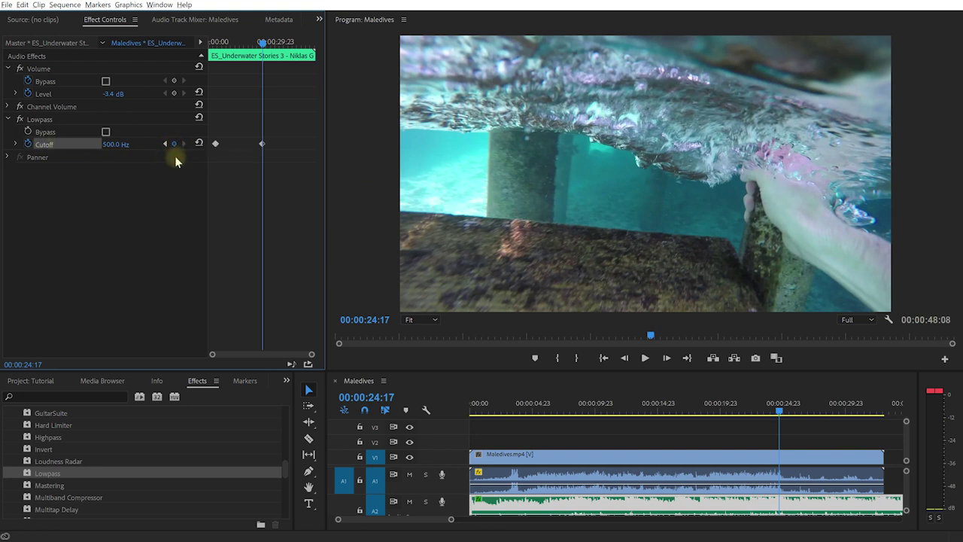
Add a Cutoff keyframe reset to 23770 Hz at 00:00:25:06, as the camera surfaces
{"action": "left_click", "coordinate": [129, 147]}
{"action": "left_click", "coordinate": [263, 45]}
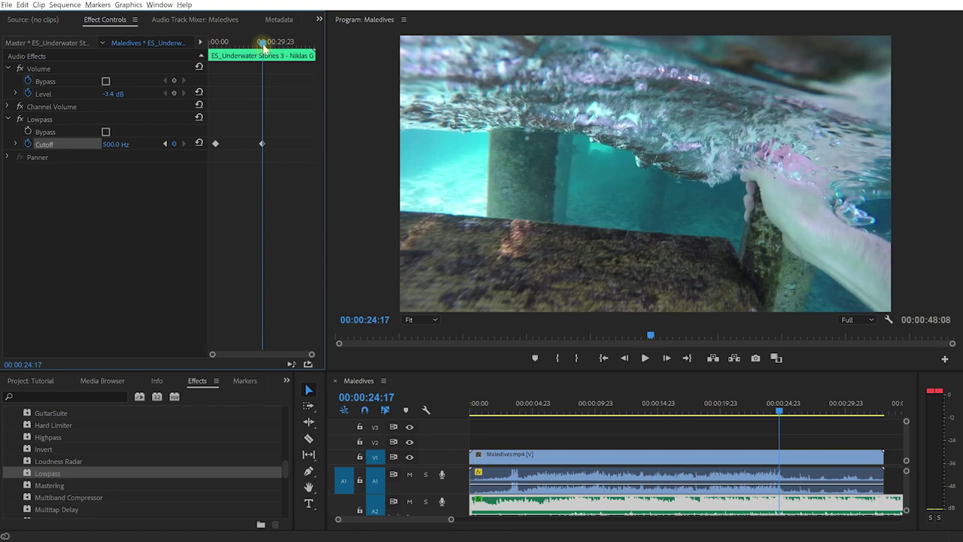
{"action": "left_click_drag", "start_coordinate": [263, 46], "coordinate": [264, 46]}
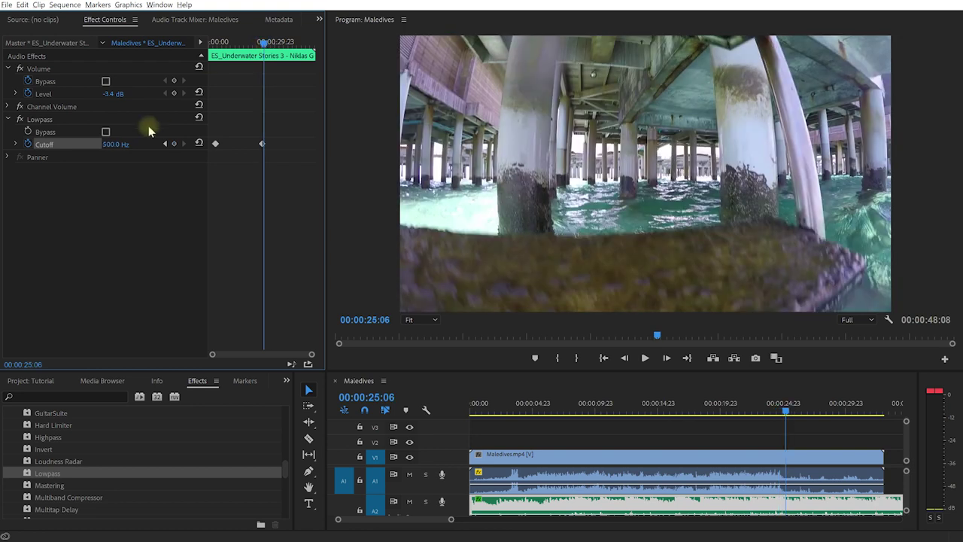
{"action": "left_click_drag", "start_coordinate": [112, 144], "coordinate": [96, 143]}
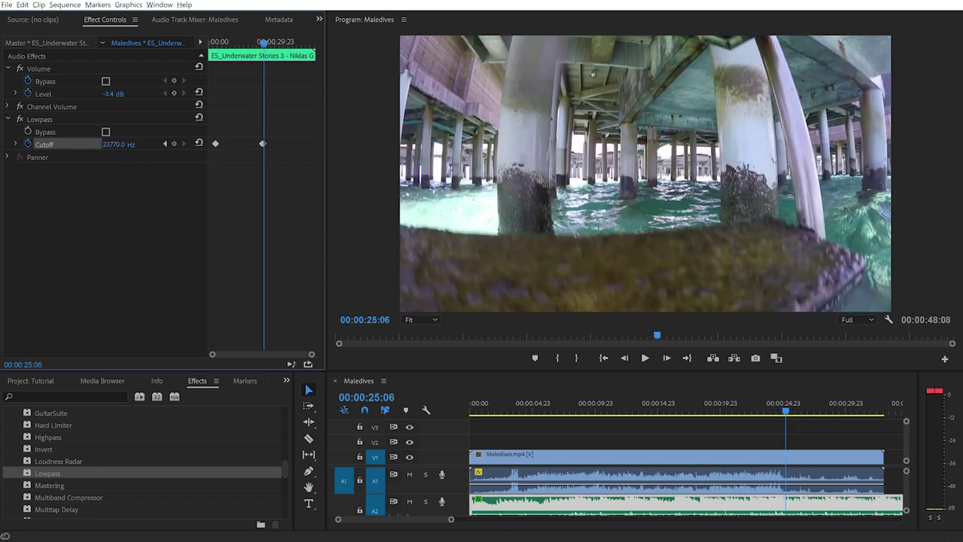
{"action": "left_click", "coordinate": [198, 144]}
{"action": "left_click_drag", "start_coordinate": [785, 412], "coordinate": [747, 412]}
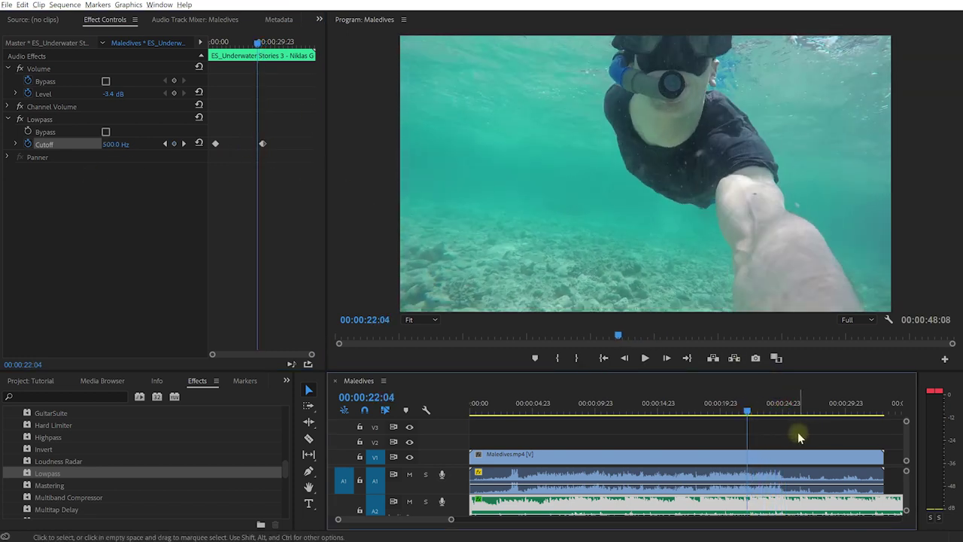
Play from about 00:00:22:04 to 00:00:27:19 to hear the music clear on resurfacing
{"action": "key", "text": "space"}
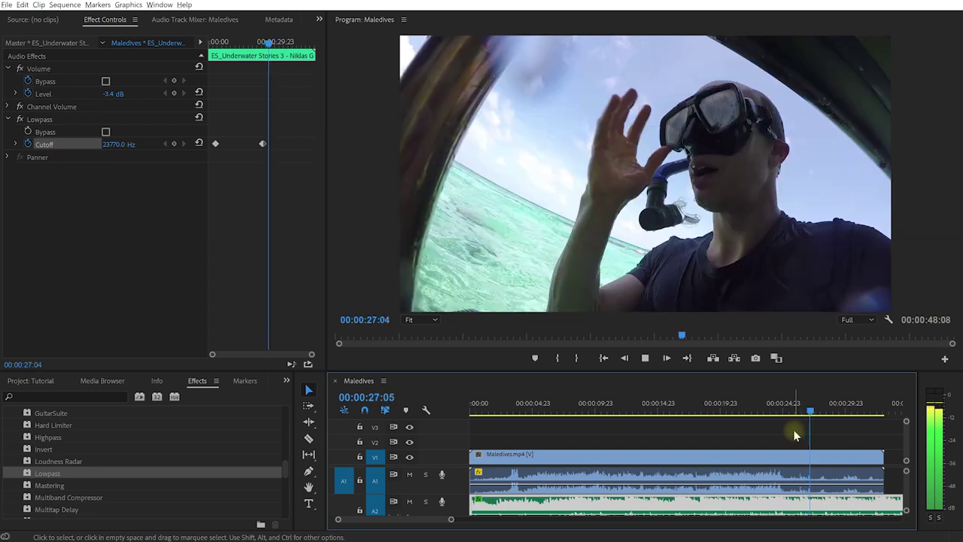
{"action": "key", "text": "space"}
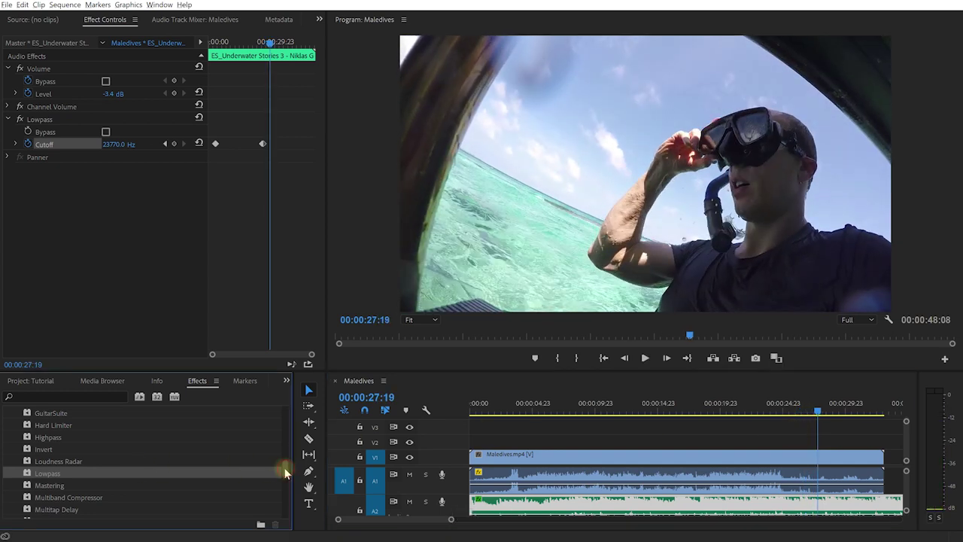
{"action": "scroll", "coordinate": [283, 466], "scroll_direction": "up", "scroll_amount": 4}
{"action": "scroll", "coordinate": [275, 447], "scroll_direction": "up", "scroll_amount": 4}
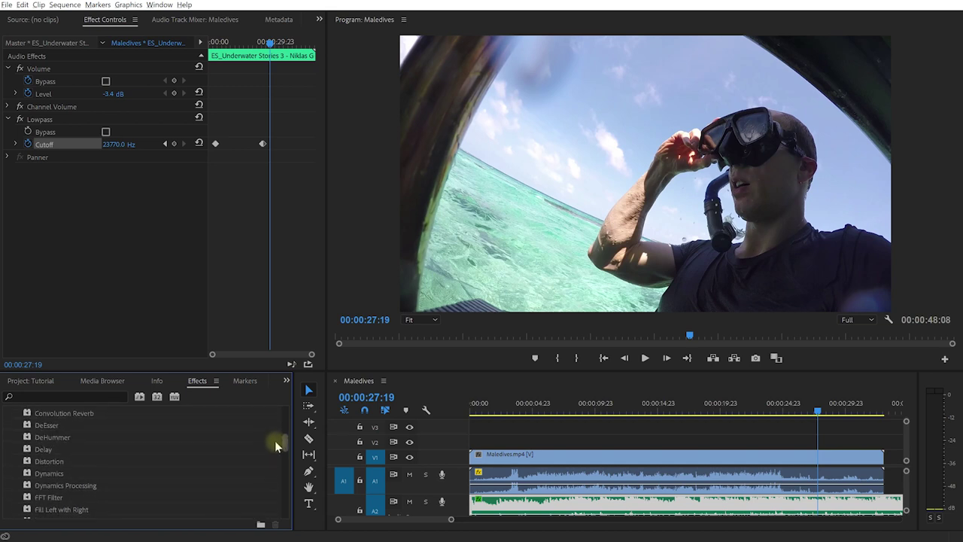
{"action": "scroll", "coordinate": [273, 426], "scroll_direction": "down", "scroll_amount": 4}
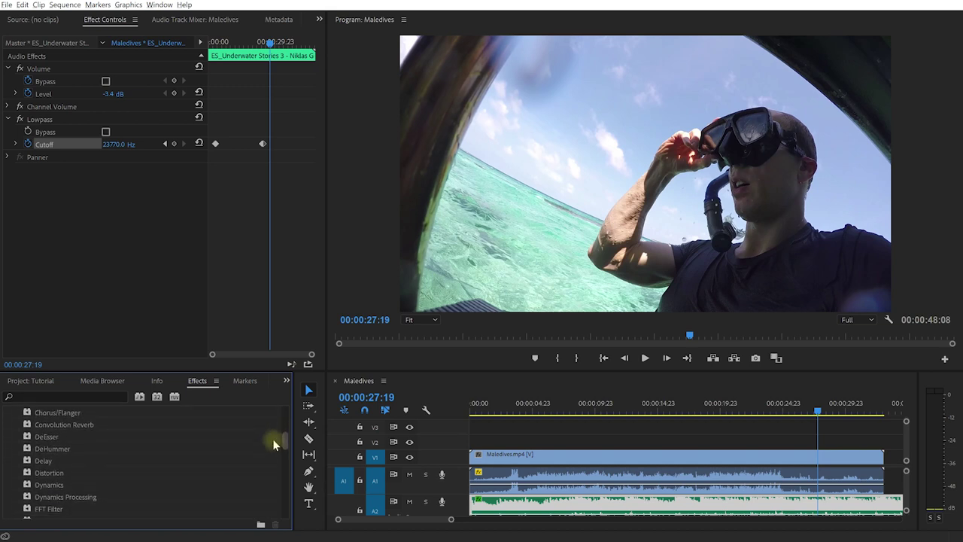
{"action": "scroll", "coordinate": [272, 440], "scroll_direction": "down", "scroll_amount": 3}
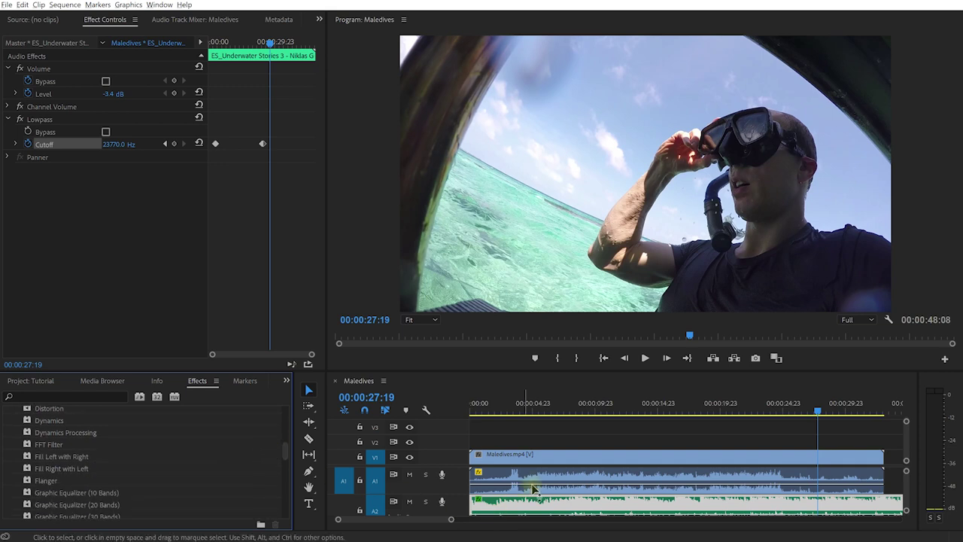
{"action": "mouse_move", "coordinate": [531, 486]}
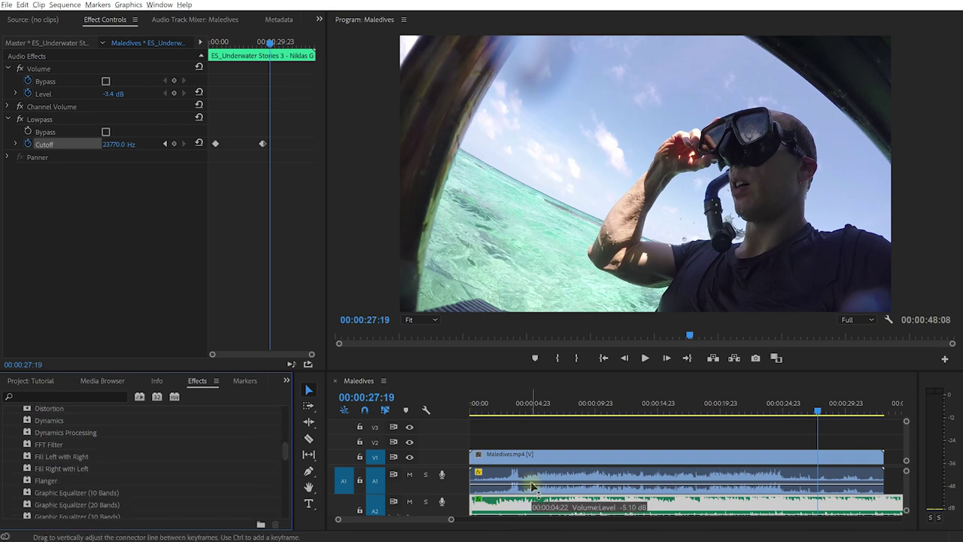